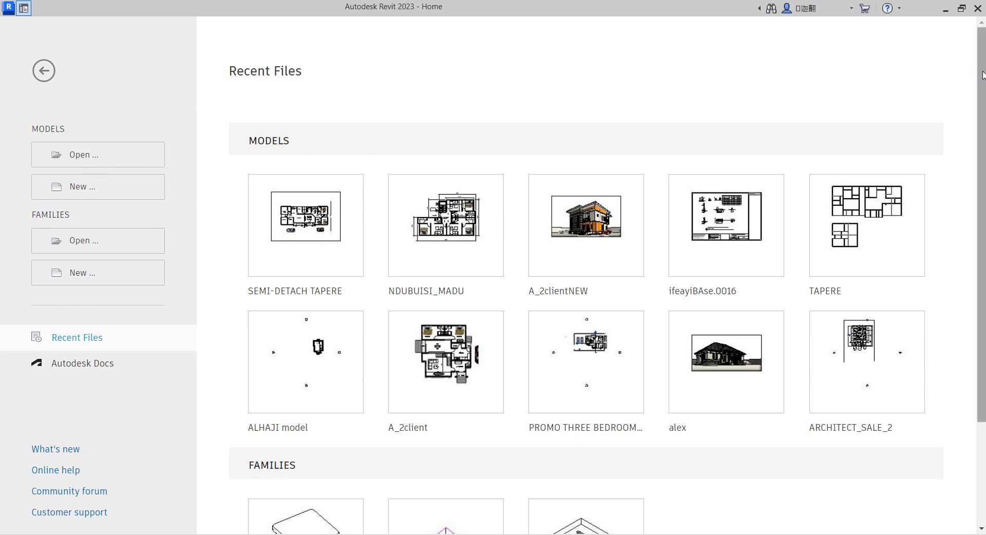
Browse the Open dialog's model and template files, then close it without opening anything.
left_click_drag(984, 77, 983, 188)
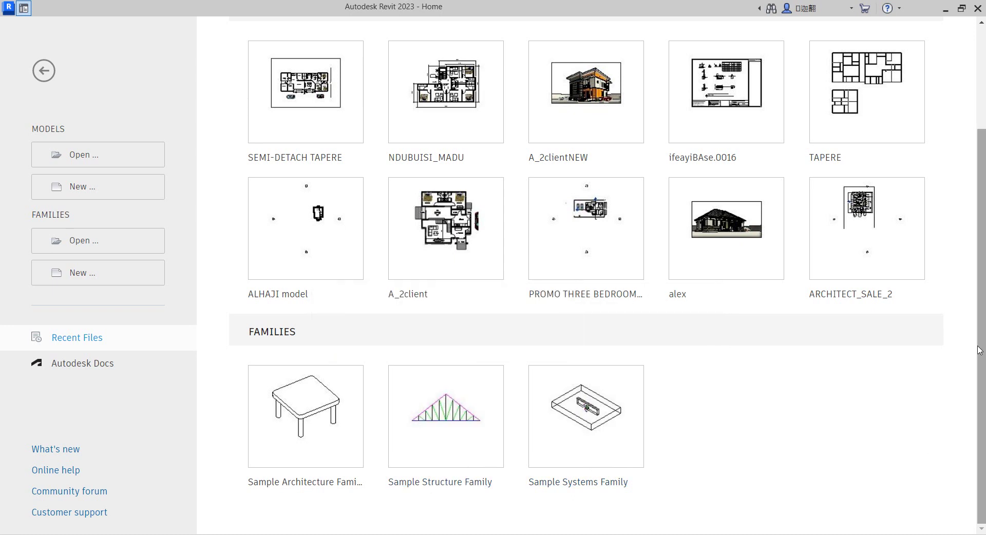
left_click_drag(981, 342, 981, 239)
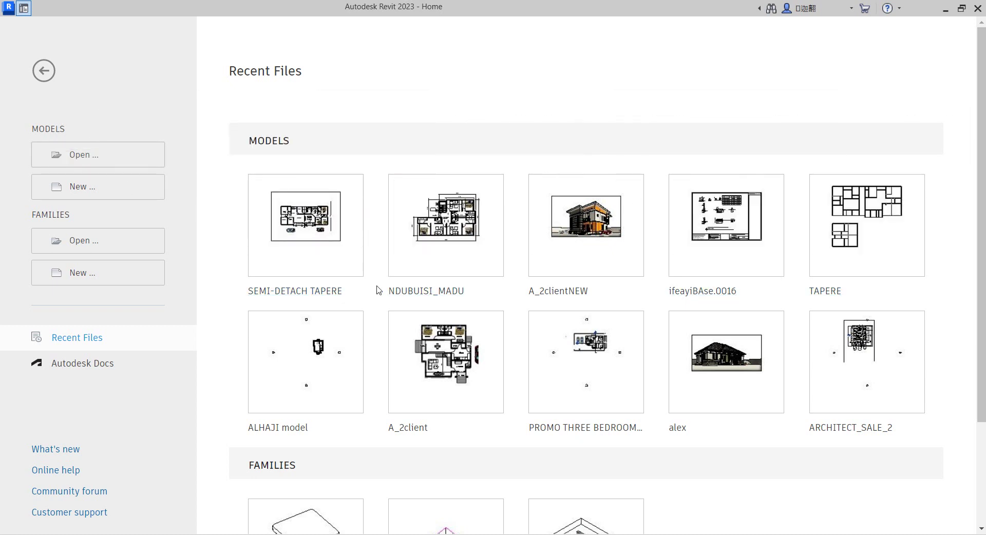
left_click(82, 160)
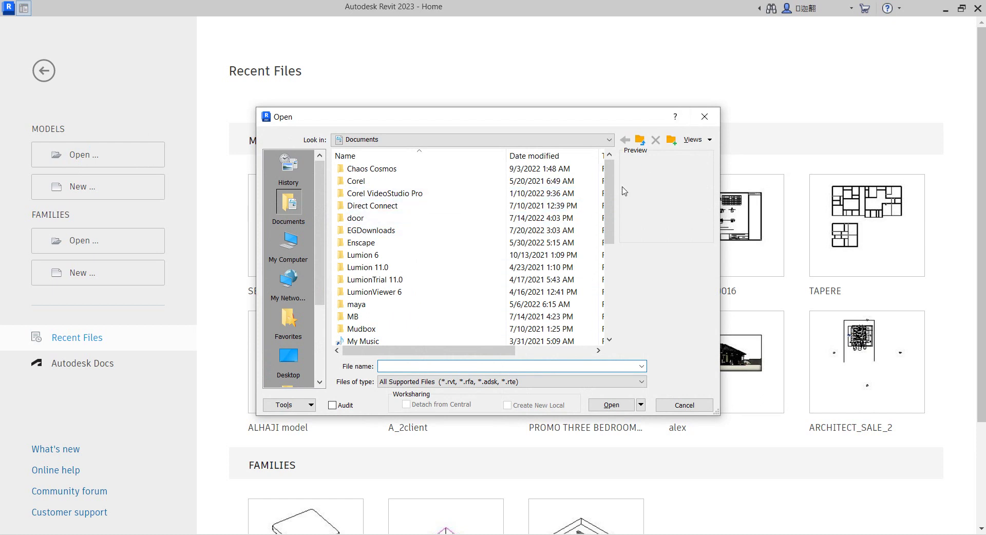
left_click_drag(615, 186, 615, 270)
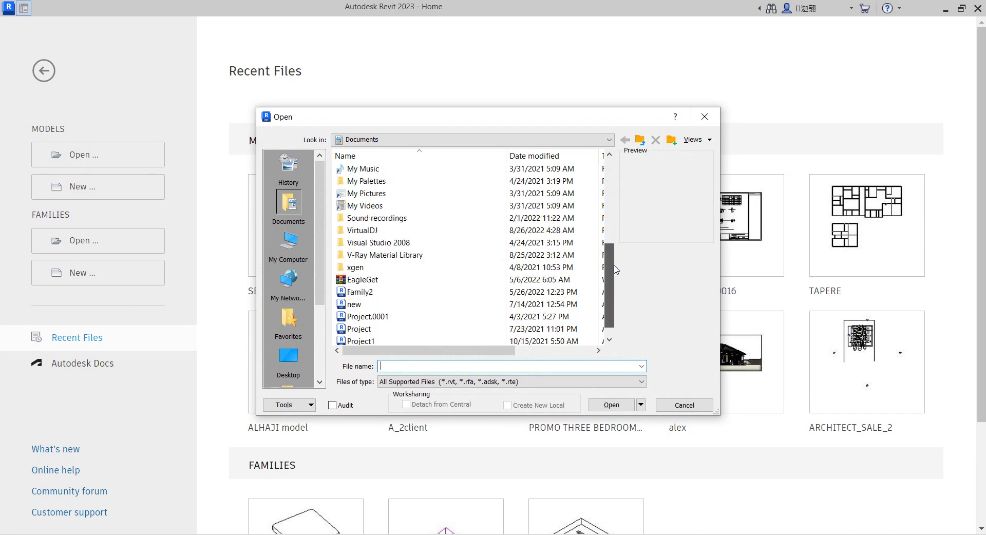
left_click(361, 305)
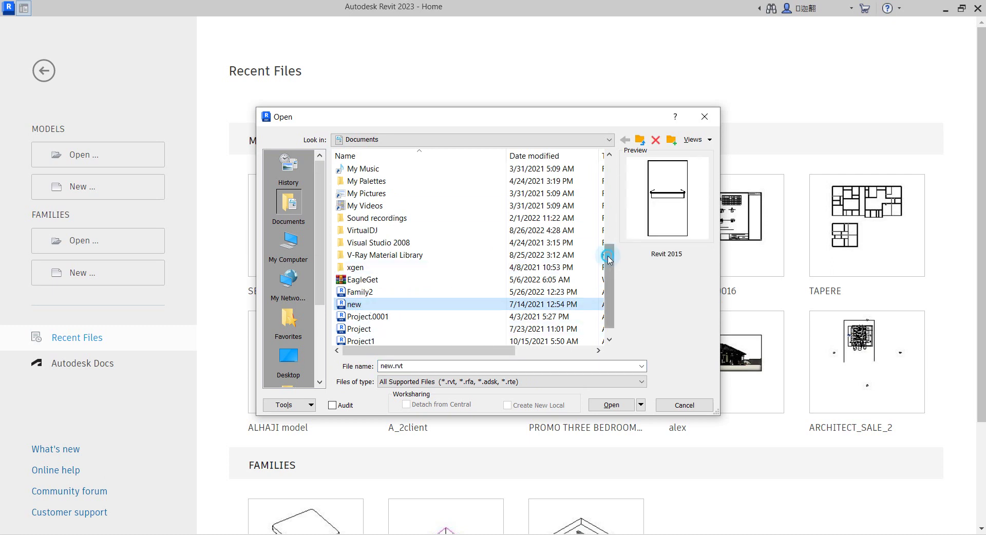
scroll(379, 318, "down", 1)
left_click(390, 317)
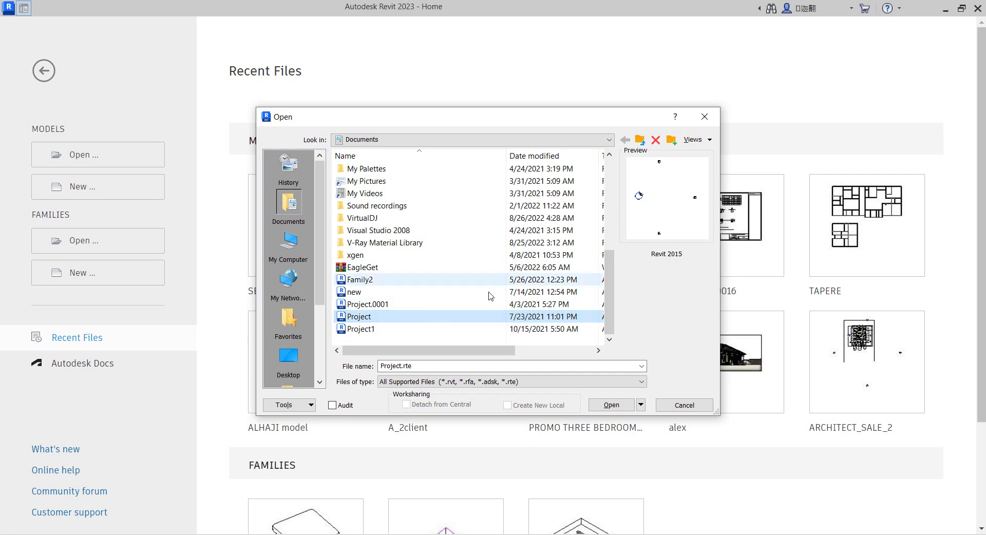
left_click(704, 117)
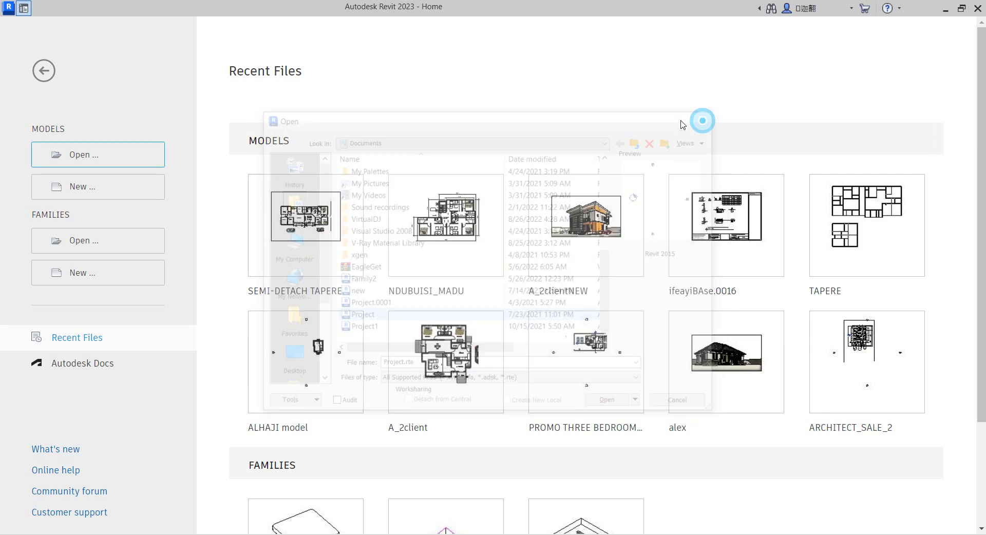
Create a new project with the Template file set to <None>.
left_click(80, 191)
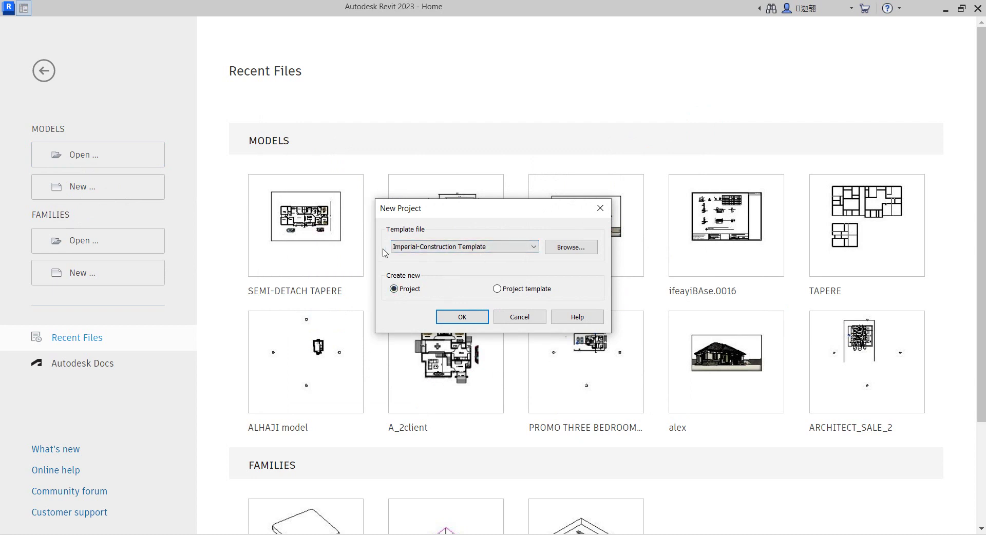
left_click_drag(493, 214, 495, 193)
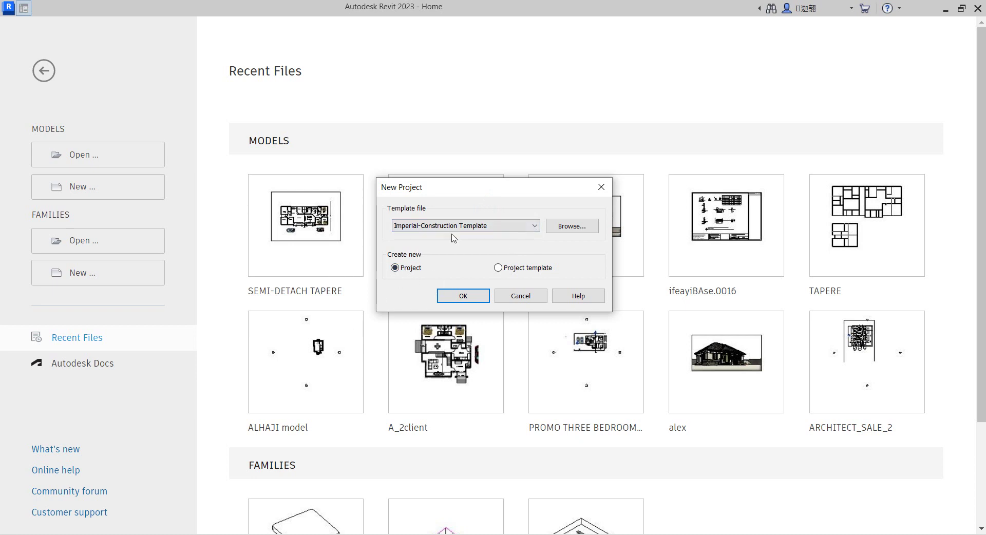
left_click(534, 228)
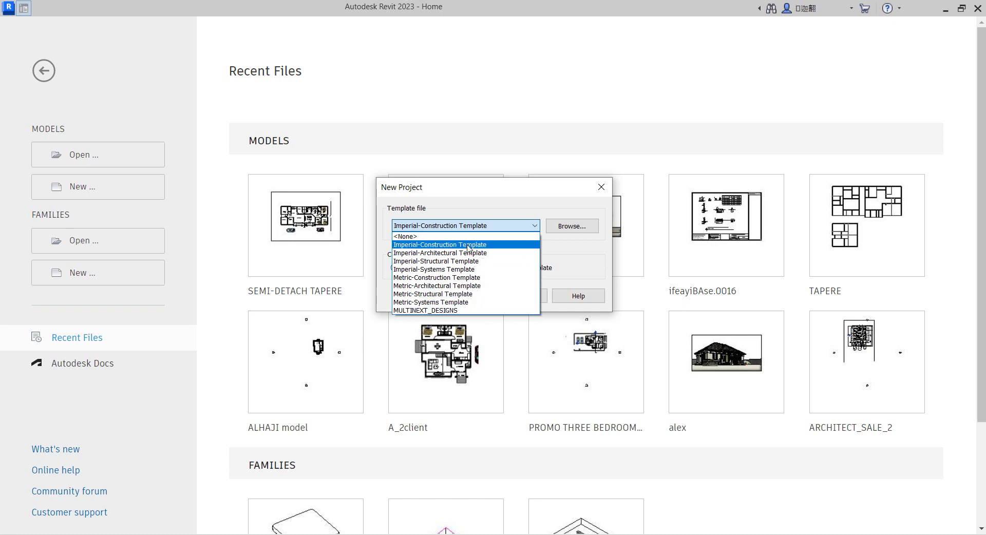
left_click(420, 237)
left_click(452, 296)
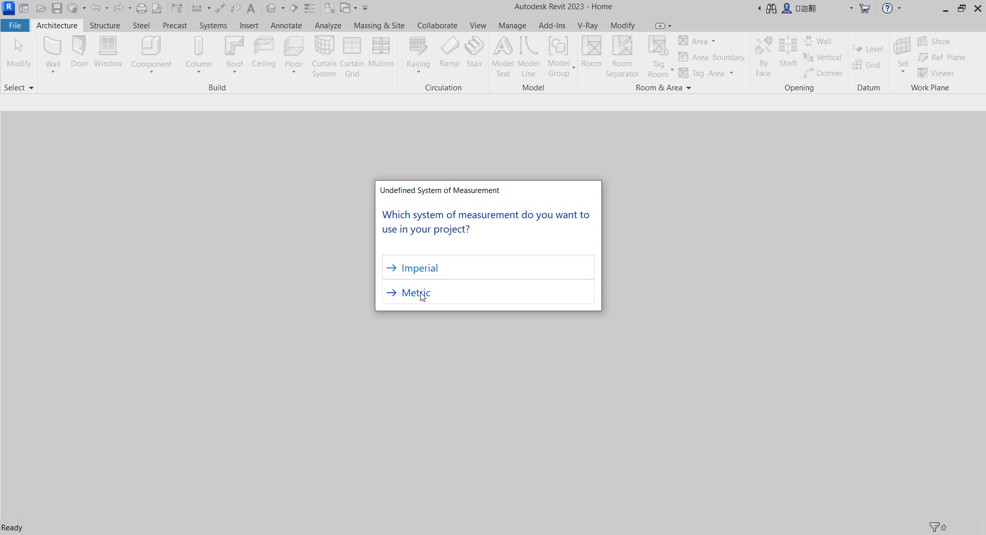
Make Project1 metric and expand Views (all) in the Project Browser.
left_click(422, 296)
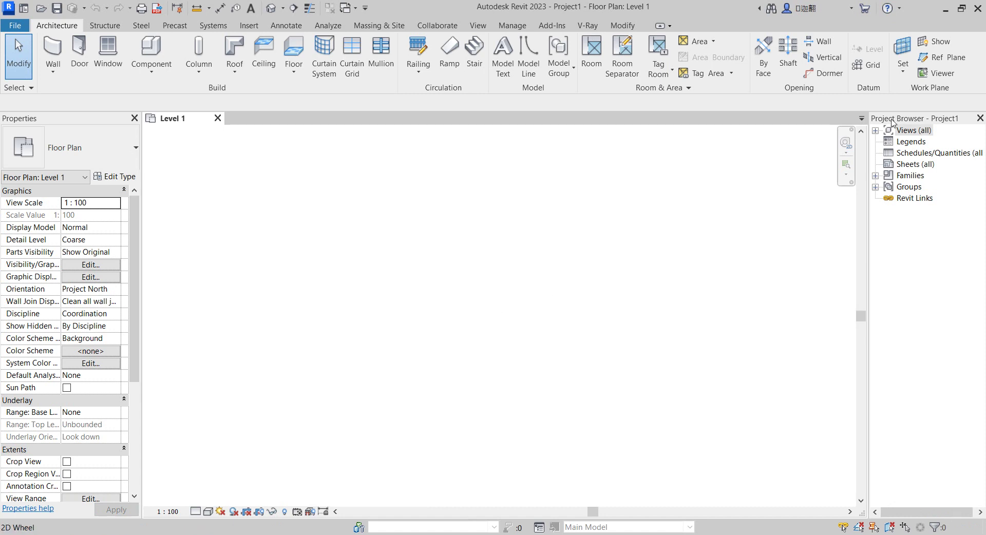
double_click(883, 134)
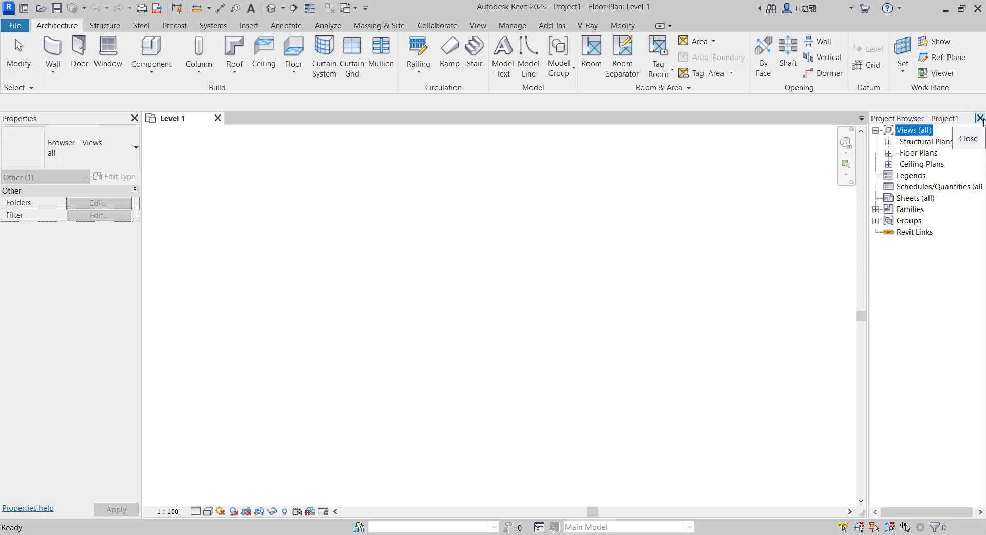
left_click(981, 119)
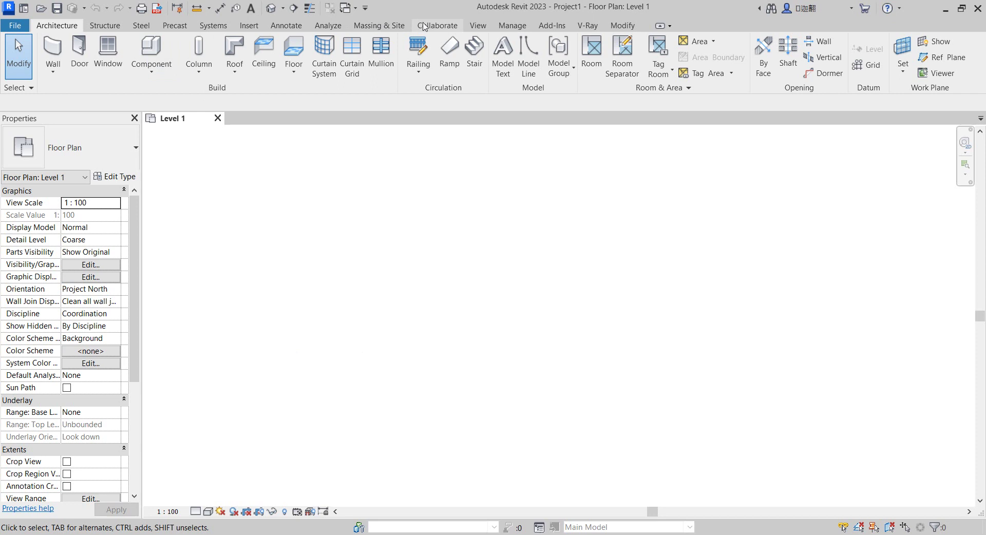
left_click(477, 26)
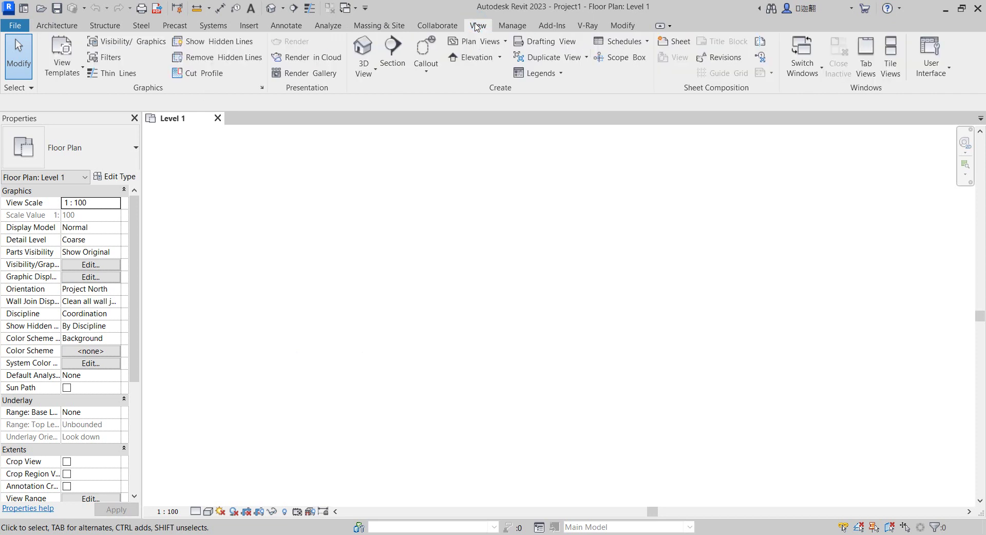
left_click(820, 69)
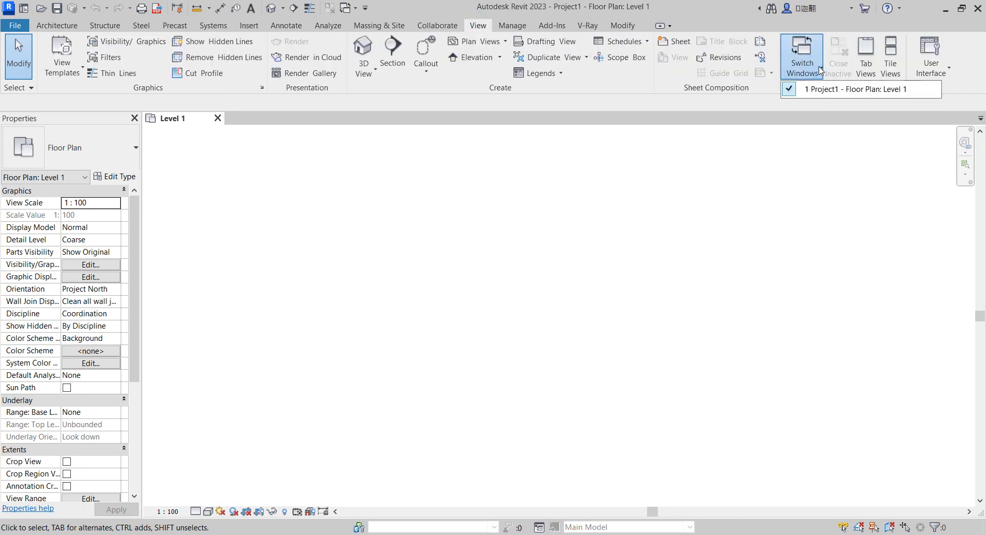
left_click(947, 72)
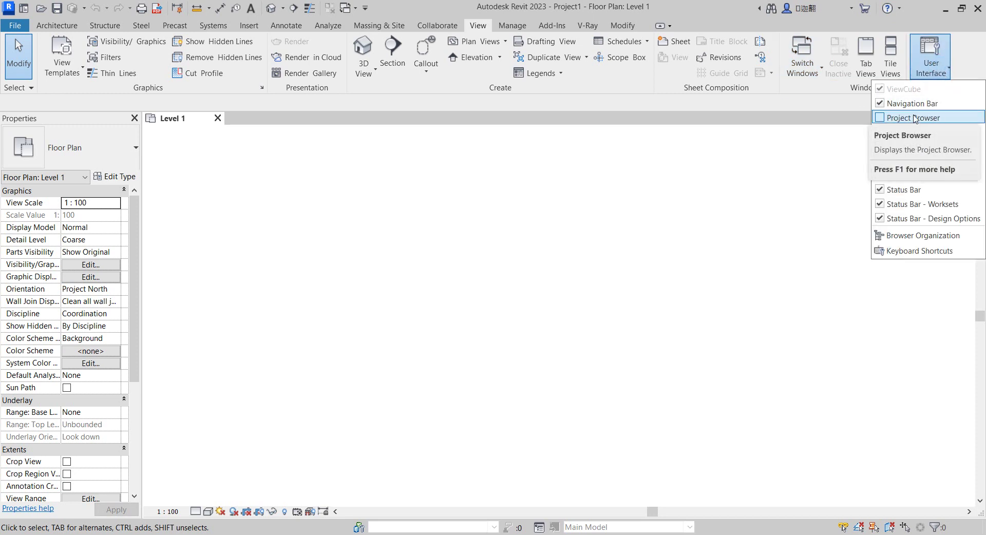
left_click(881, 118)
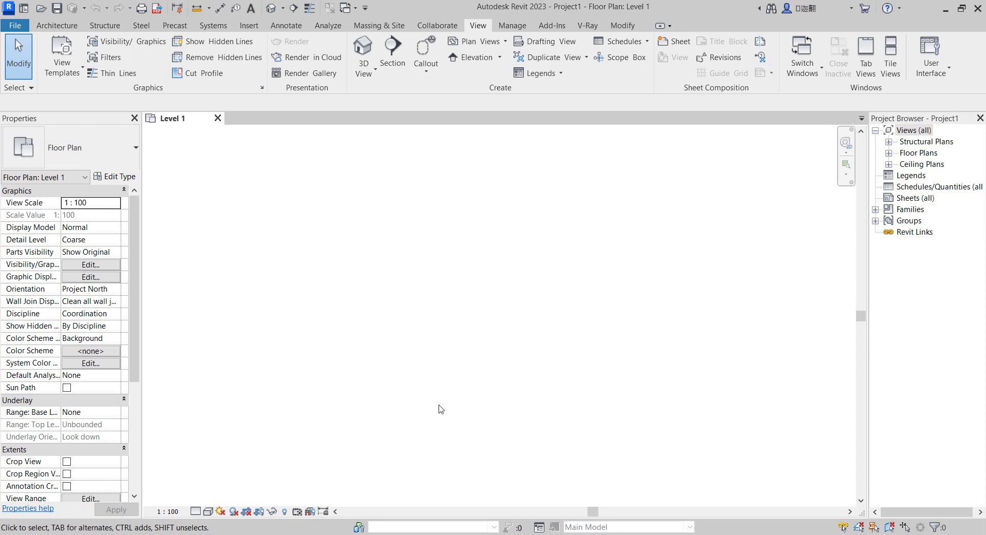
Show the Architecture tools, expand Structural Plans to Level 1, and clear the selection.
left_click(54, 27)
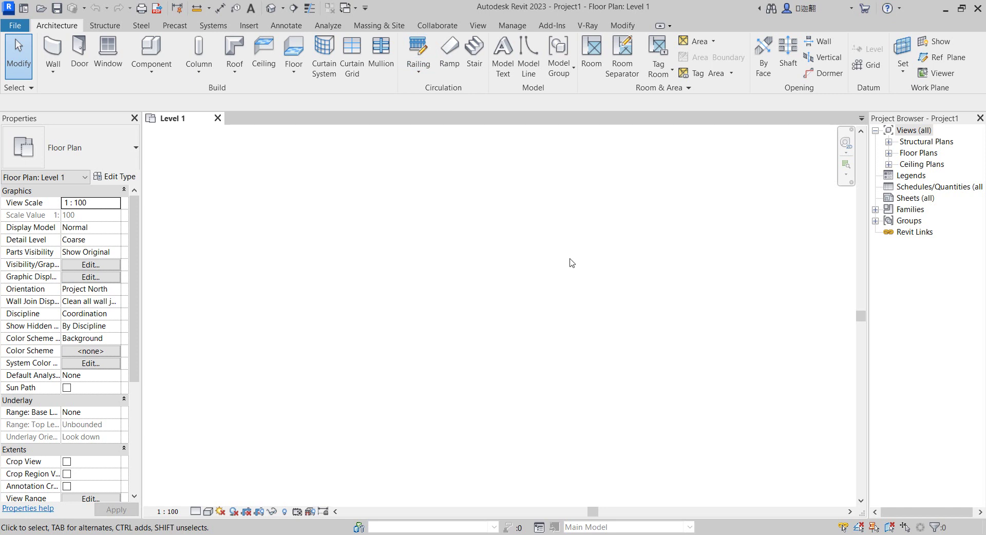
left_click(889, 142)
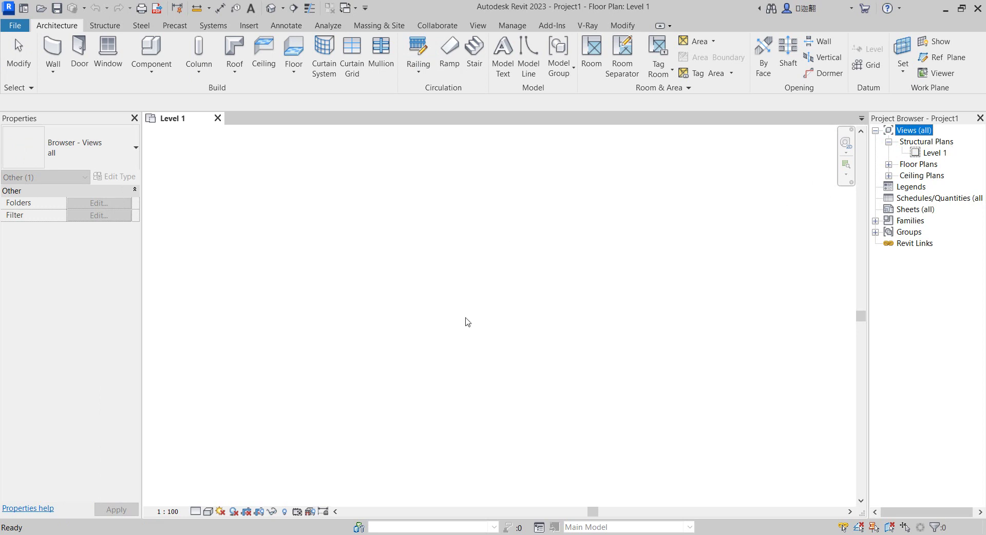
left_click(375, 347)
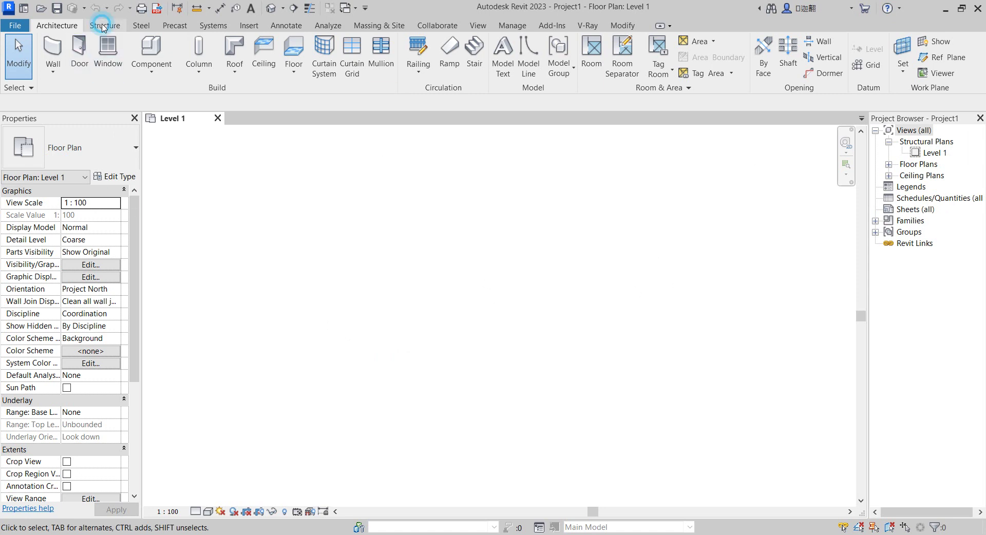
Cycle through the Structure, Steel, Precast, Systems, Insert, Annotate, Analyze and Massing & Site tabs.
left_click(103, 26)
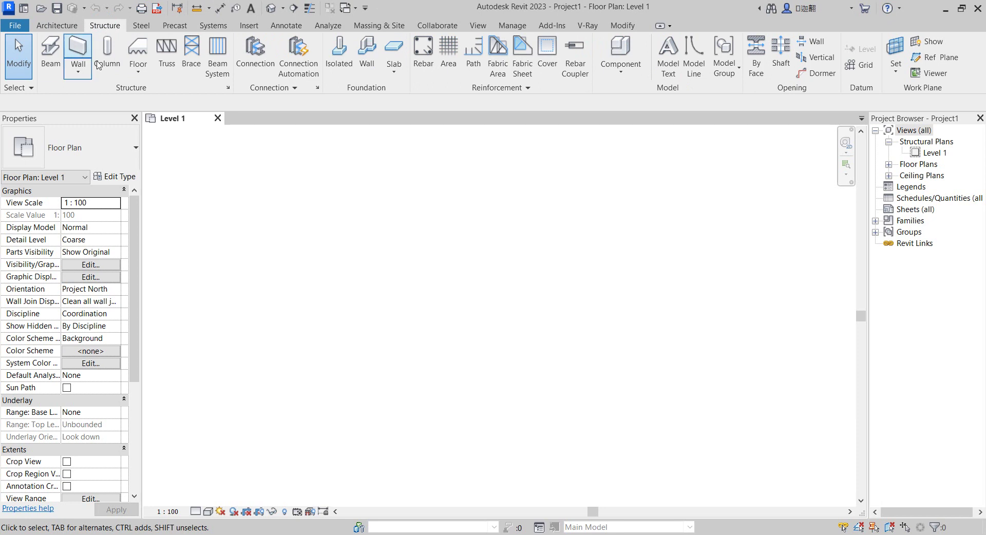
left_click(139, 27)
left_click(180, 25)
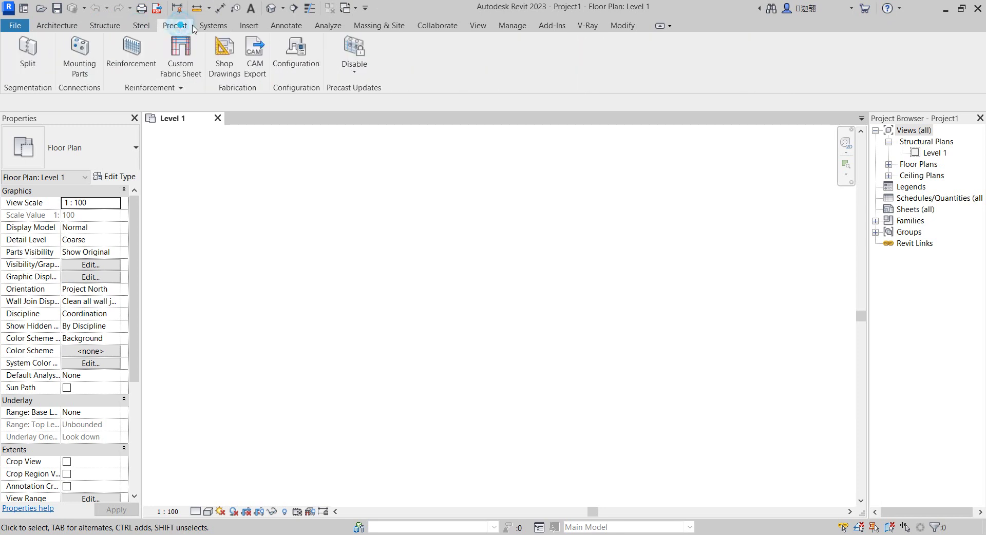
left_click(212, 26)
left_click(250, 25)
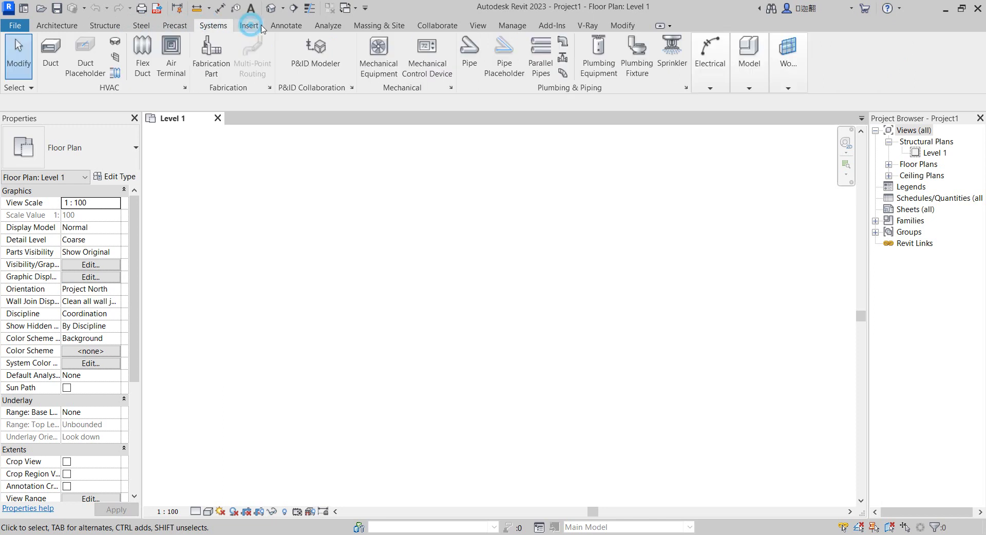
left_click(285, 26)
left_click(327, 26)
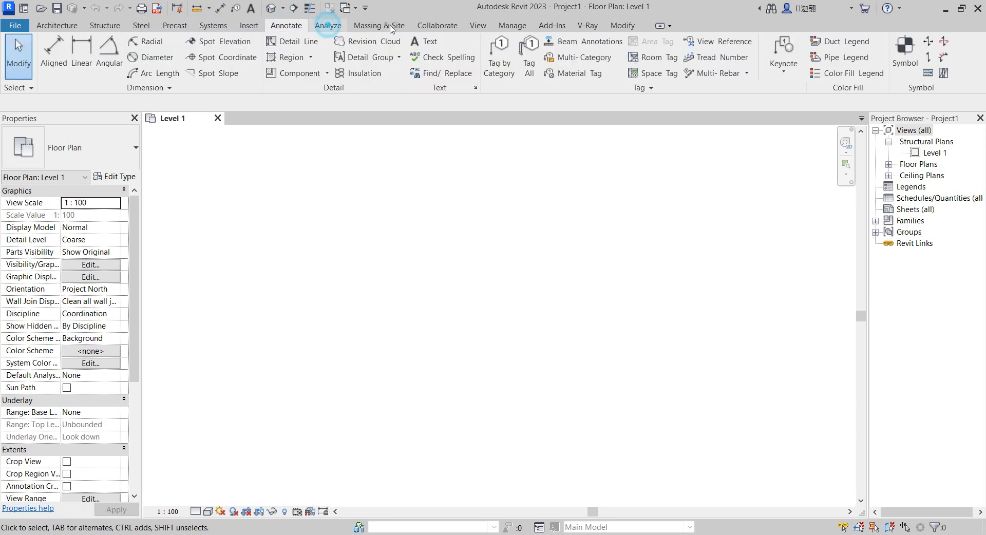
left_click(379, 26)
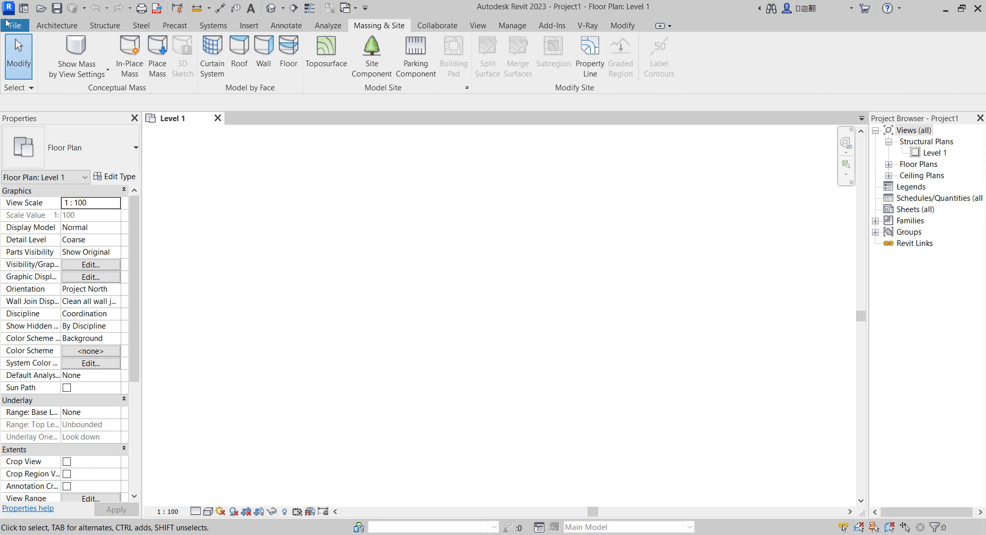
Open the residential project .rvt from the File menu's Recent Documents.
left_click(16, 27)
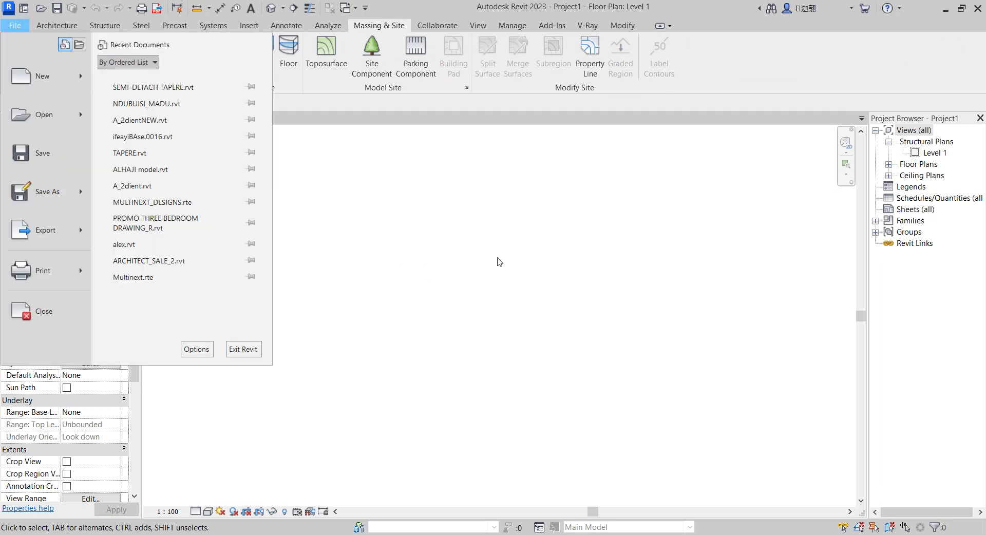
left_click(508, 251)
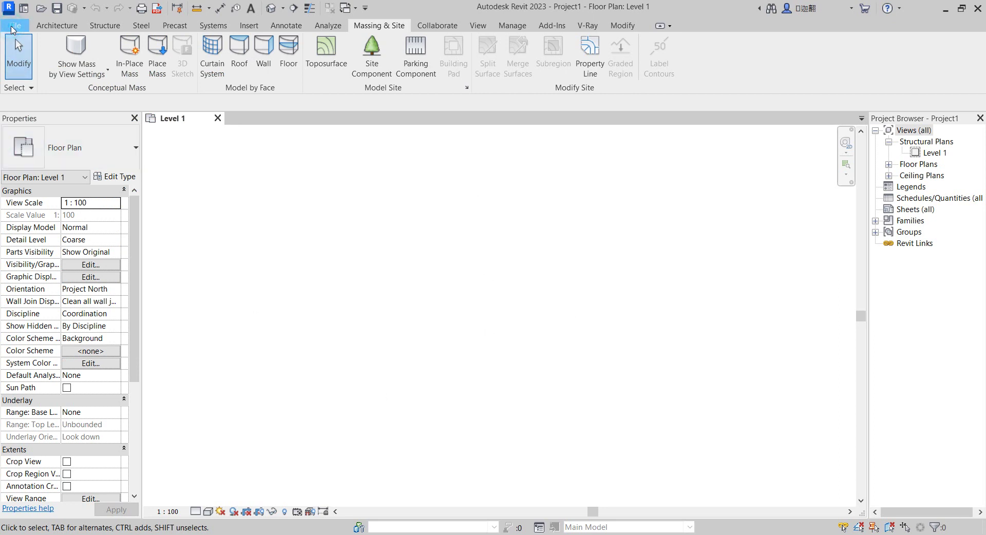
left_click(14, 27)
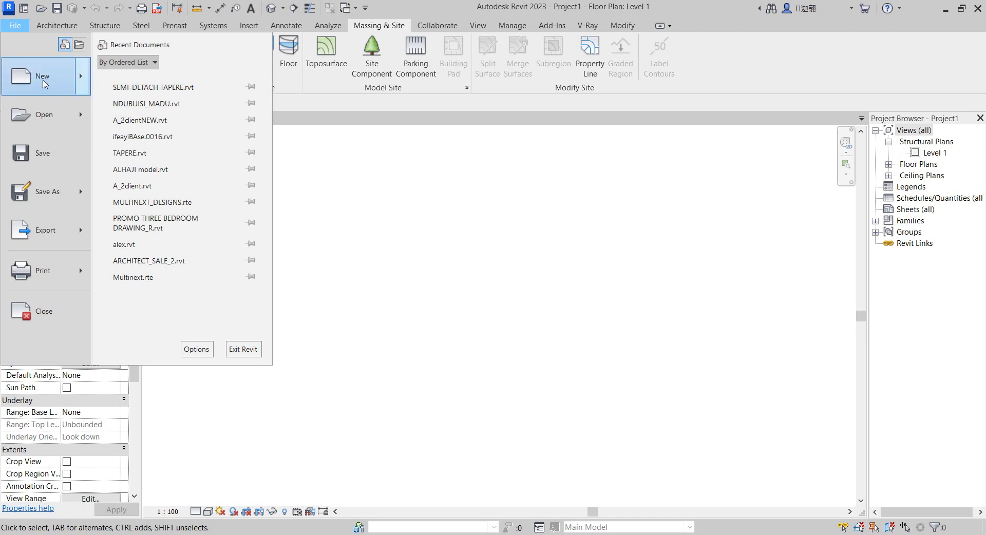
mouse_move(44, 83)
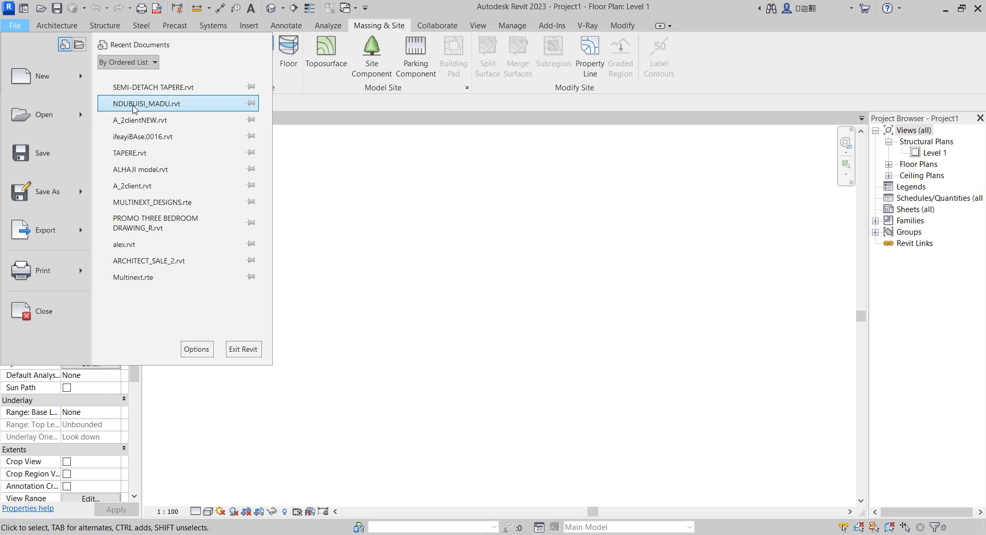
left_click(431, 287)
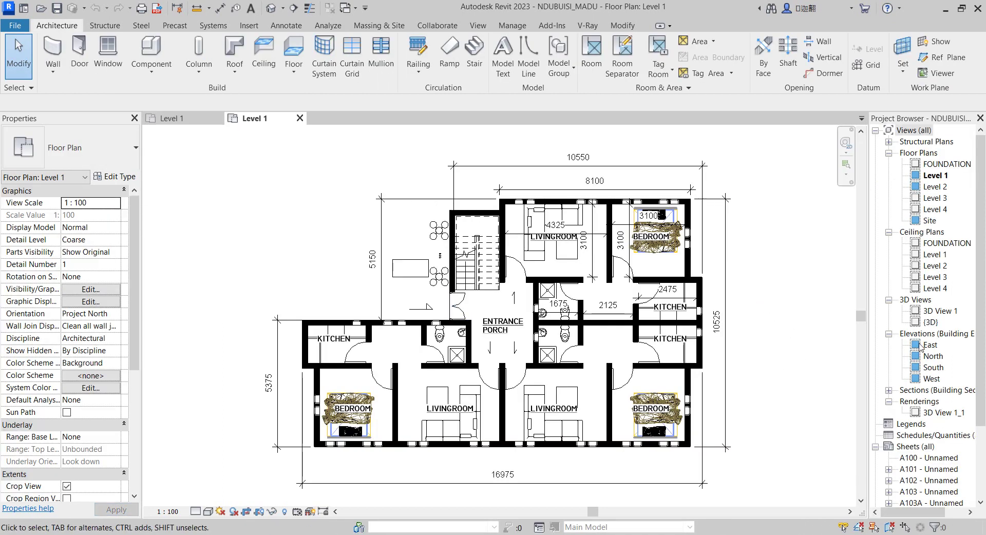
Open the default {3D} view, then the perspective 3D View 1.
double_click(932, 322)
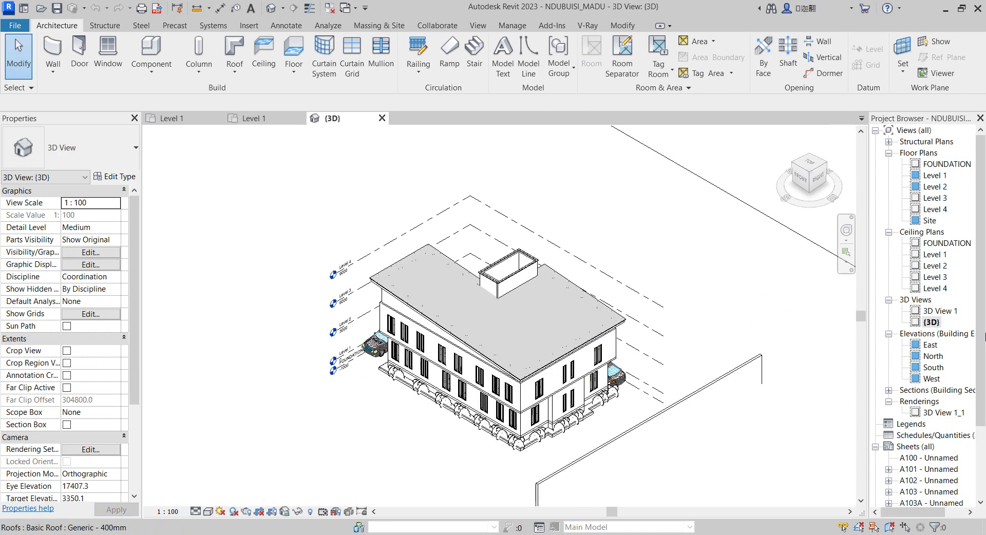
double_click(938, 310)
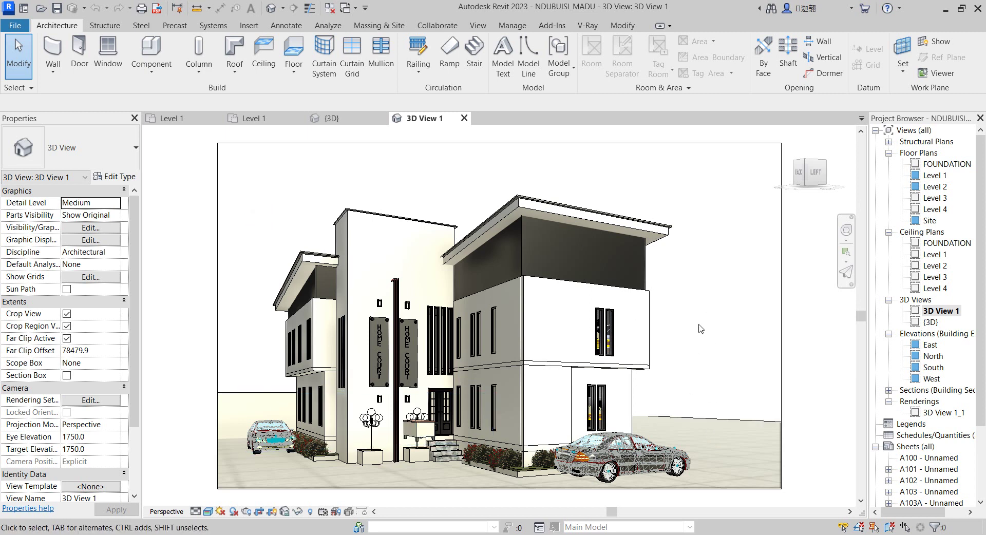
left_click(256, 226)
left_click(982, 296)
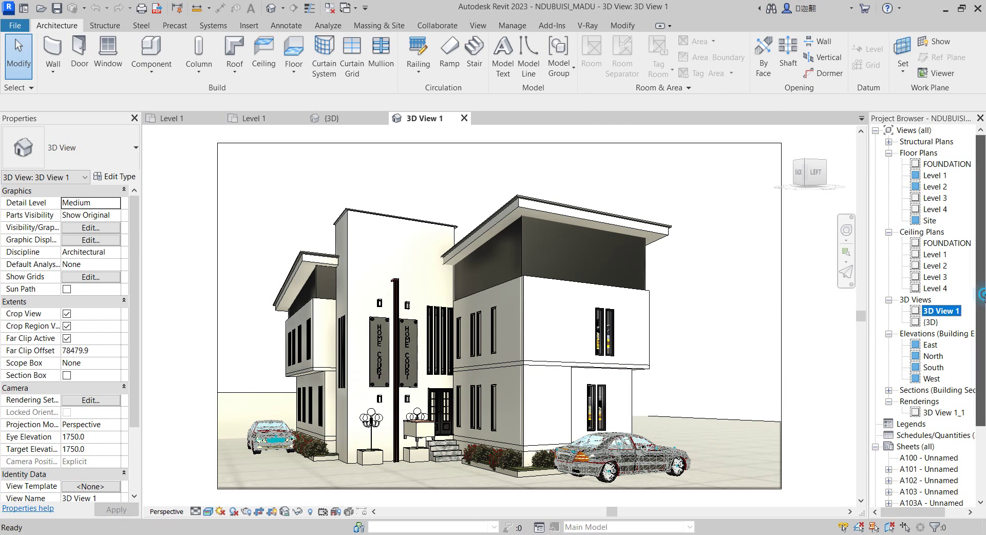
scroll(982, 296, "down", 3)
Open sheets A100, A108, A107, A103, A104 and finally A103A front elevation.
double_click(932, 368)
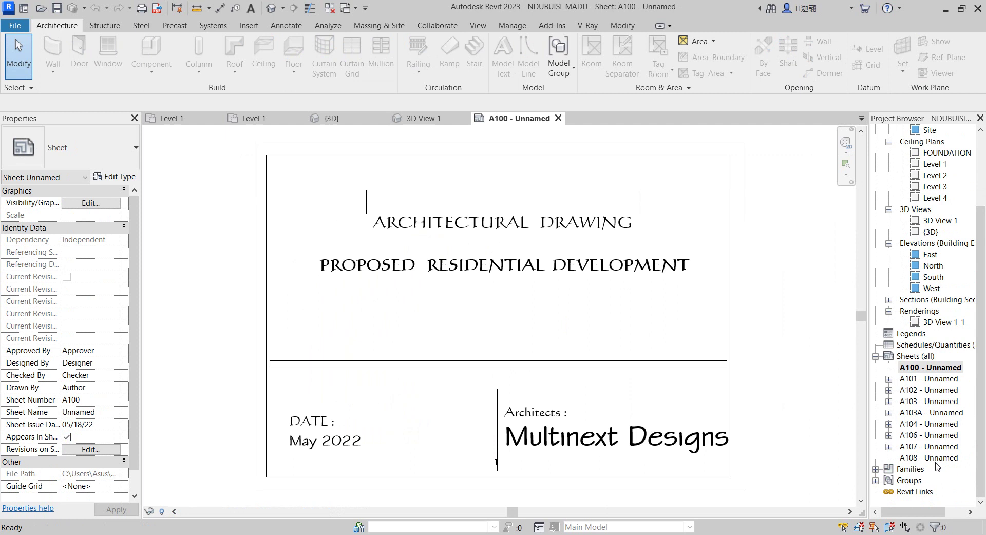
double_click(935, 458)
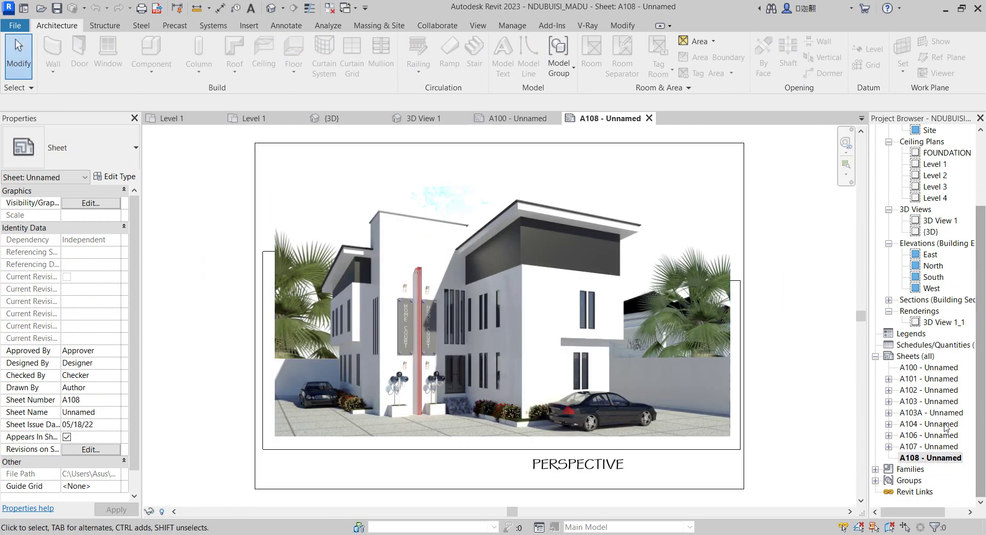
double_click(923, 447)
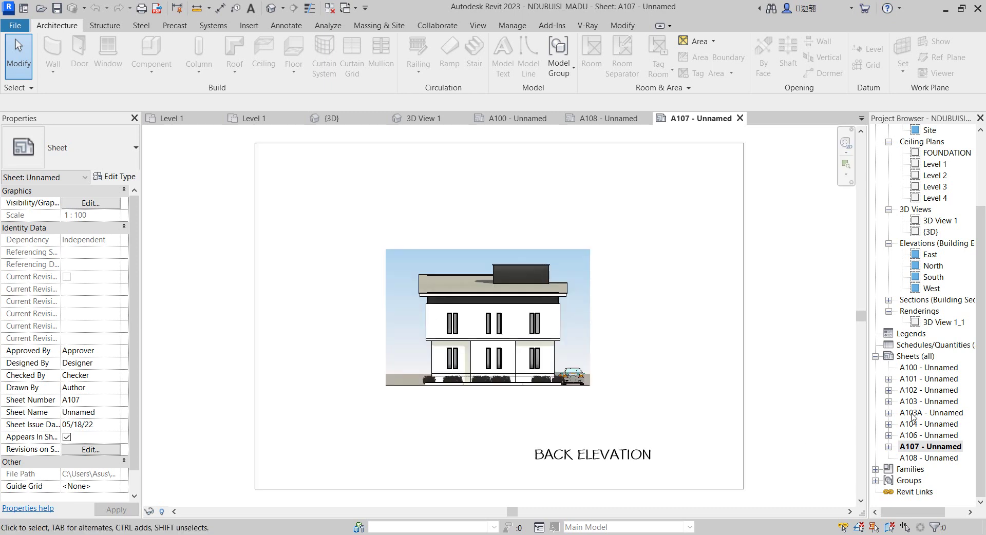
double_click(914, 403)
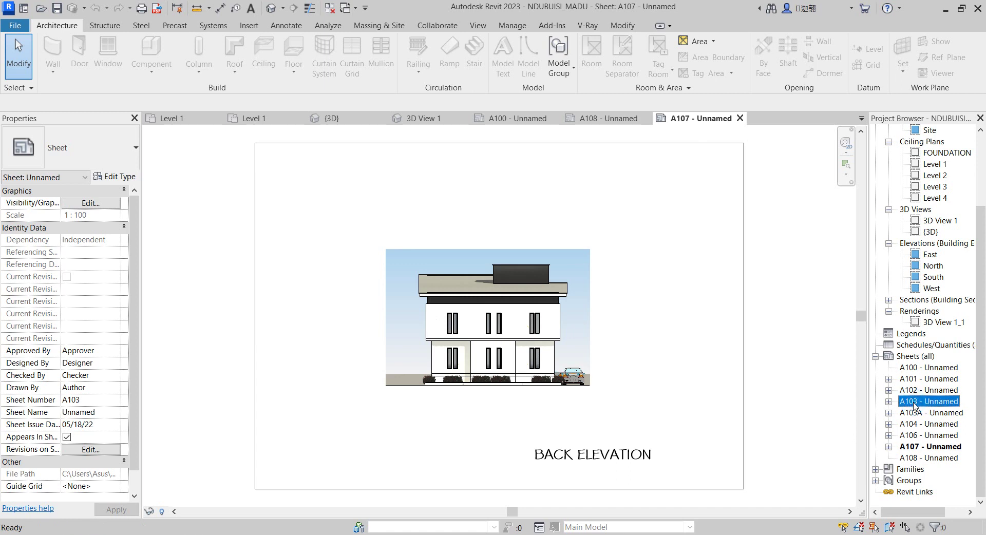
left_click(913, 423)
double_click(913, 422)
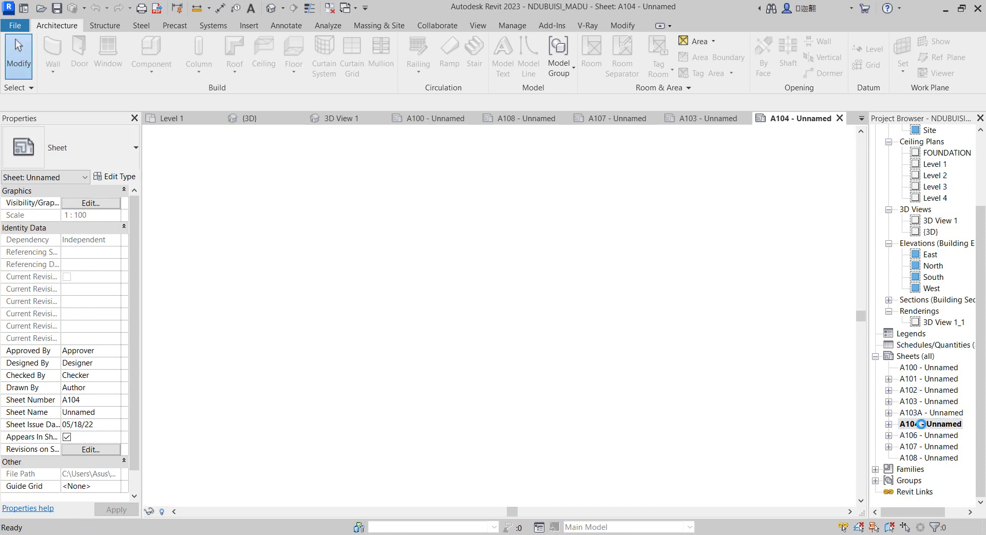
double_click(912, 416)
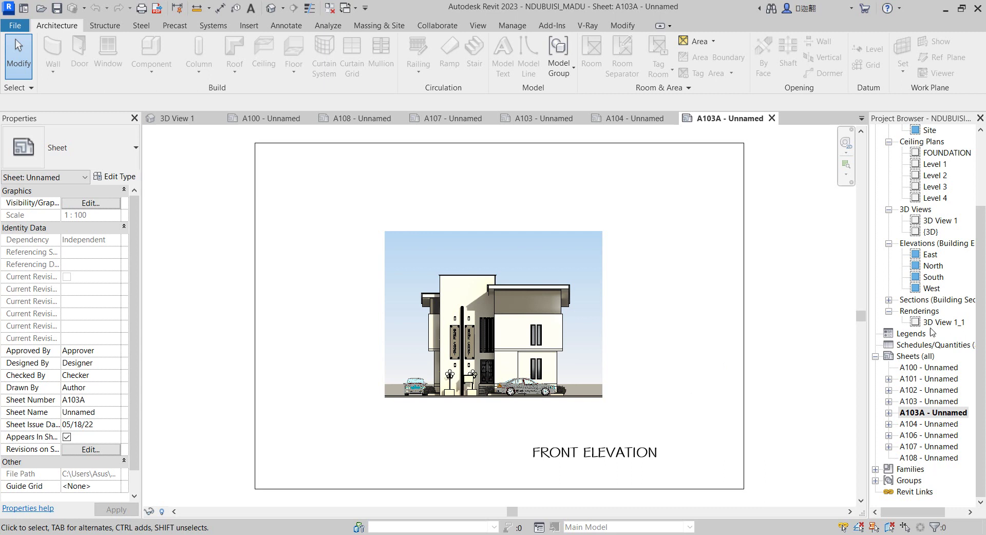
left_click_drag(977, 243, 977, 172)
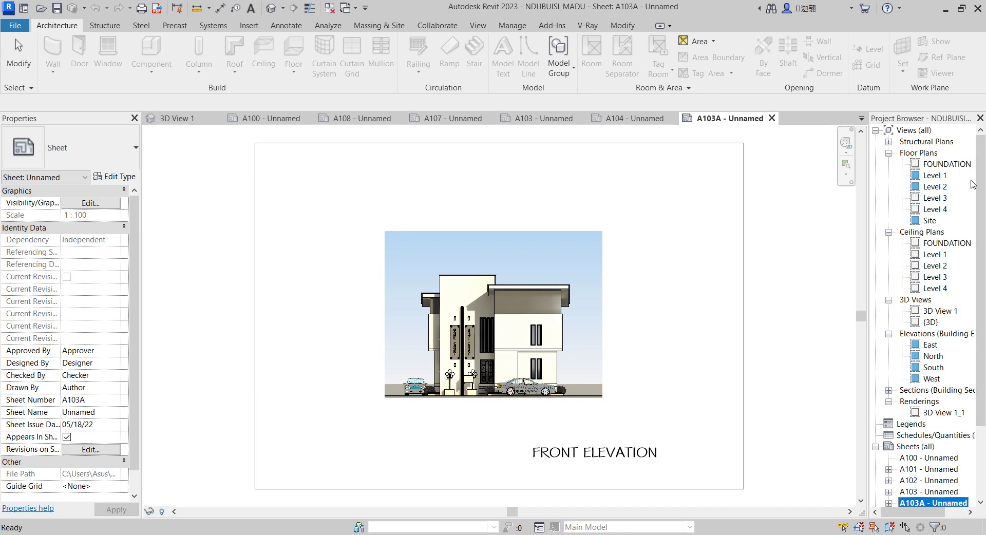
Open the Level 1 floor plan, then reopen the A108 perspective sheet.
scroll(983, 165, "down", 1)
scroll(966, 170, "up", 1)
double_click(927, 176)
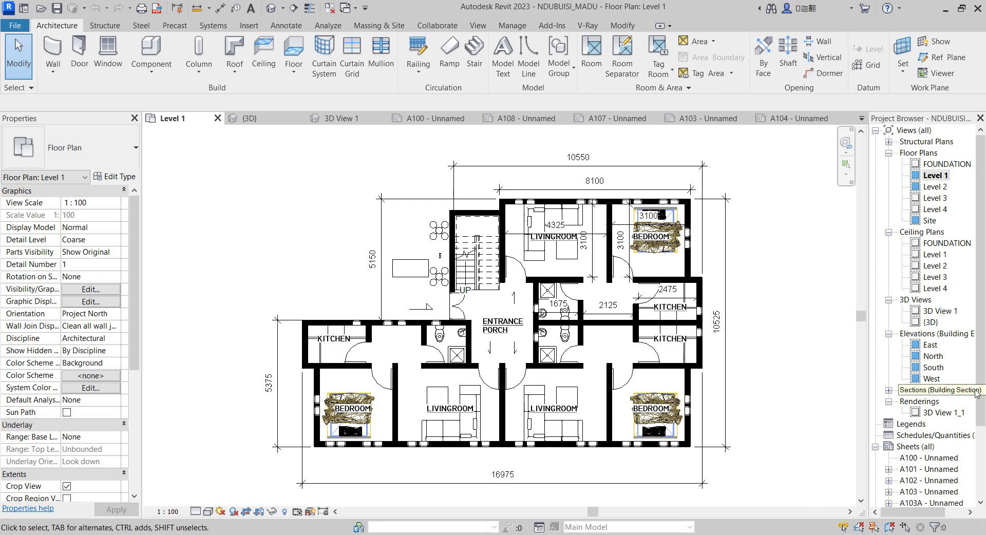
left_click_drag(981, 372, 981, 449)
double_click(930, 457)
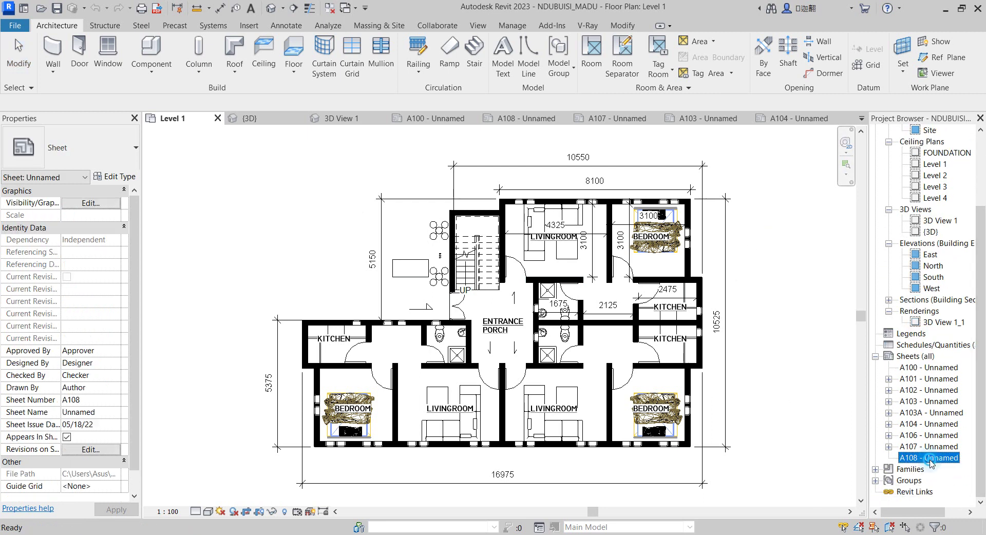